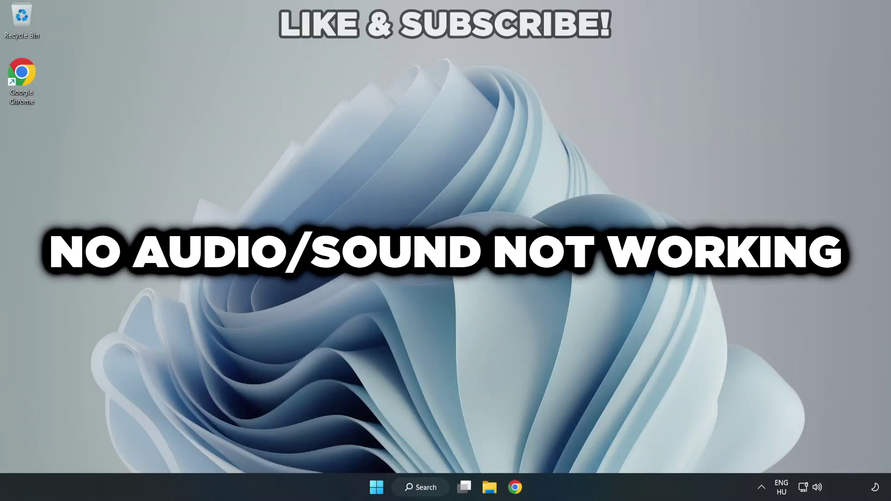
Step: Switch the sound output from CABLE Input to Speakers (High Definition Audio Device) in Quick Settings
left_click(818, 489)
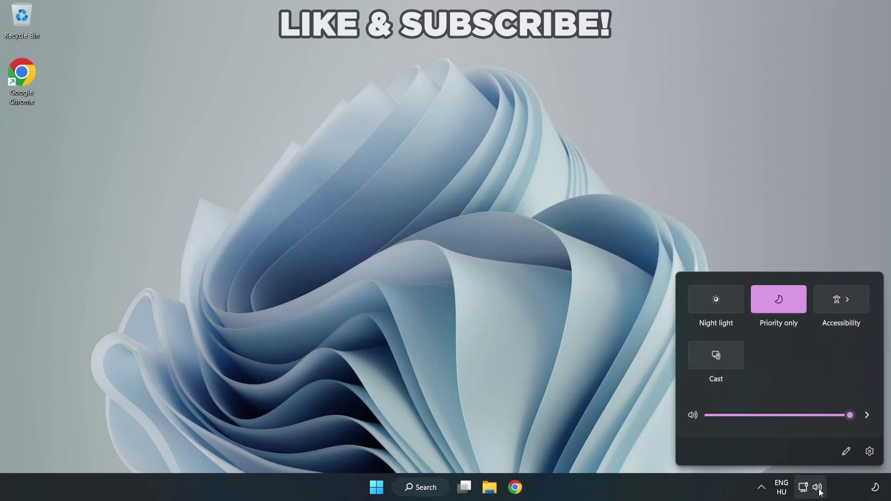
left_click(866, 417)
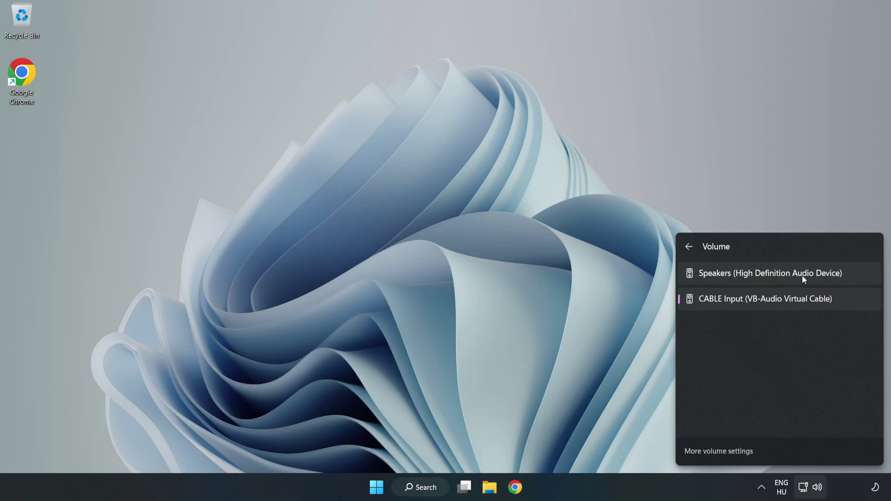
left_click(859, 274)
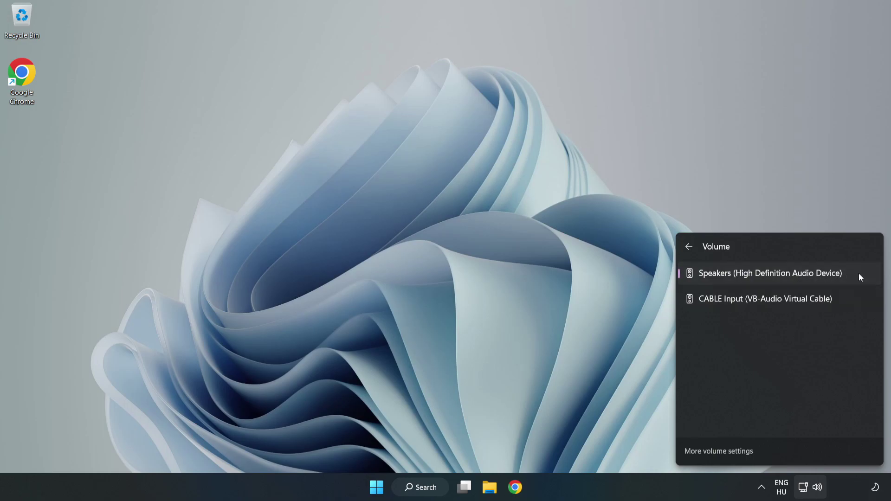
Step: Use Reset in the Volume mixer to restore recommended sound device and app volume defaults
left_click(433, 239)
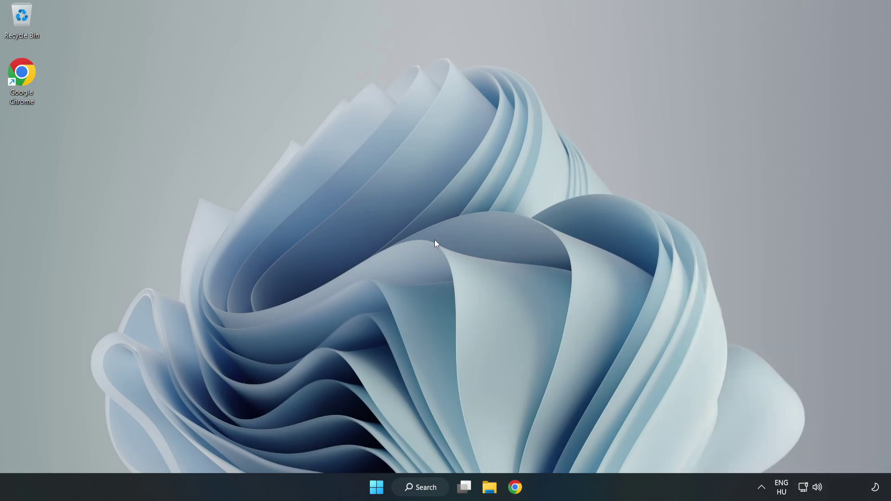
right_click(819, 487)
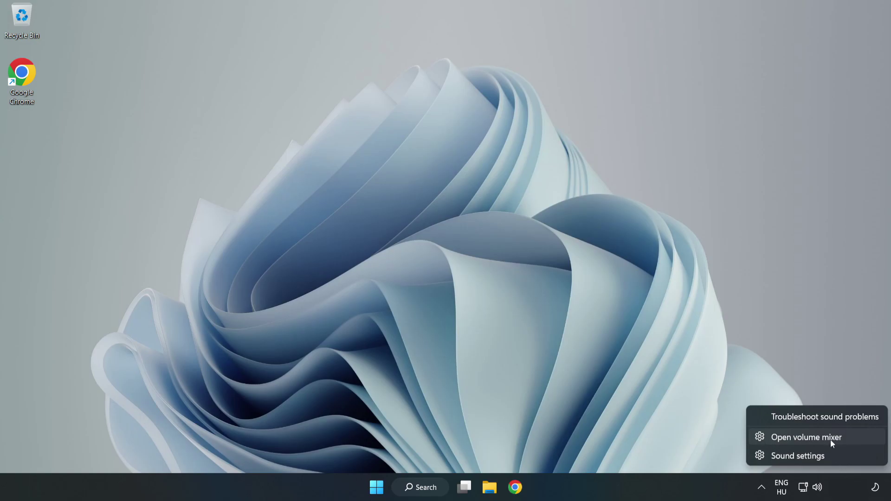
left_click(855, 440)
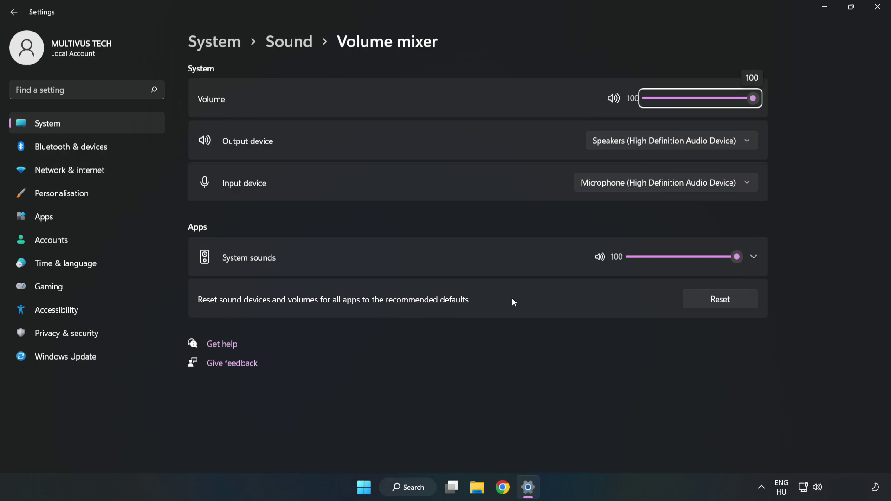
left_click(730, 305)
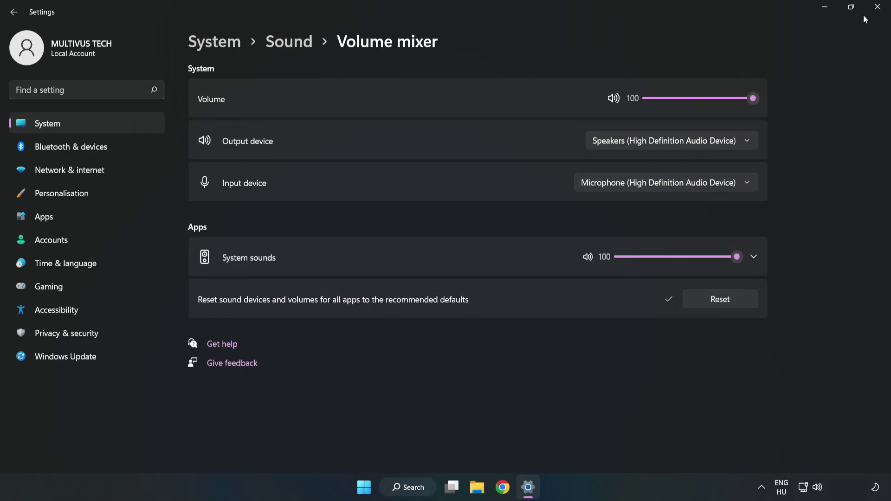
left_click(877, 10)
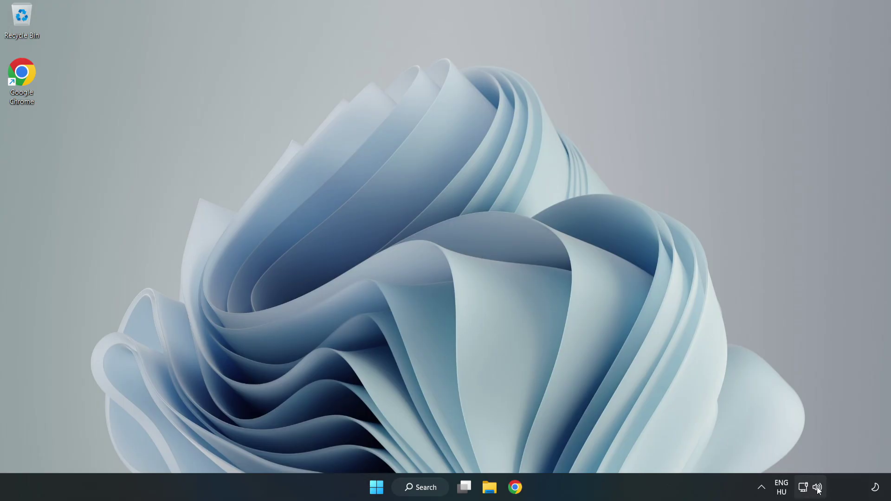
Step: Open the System > Sound settings page and scroll down to More sound settings
right_click(817, 490)
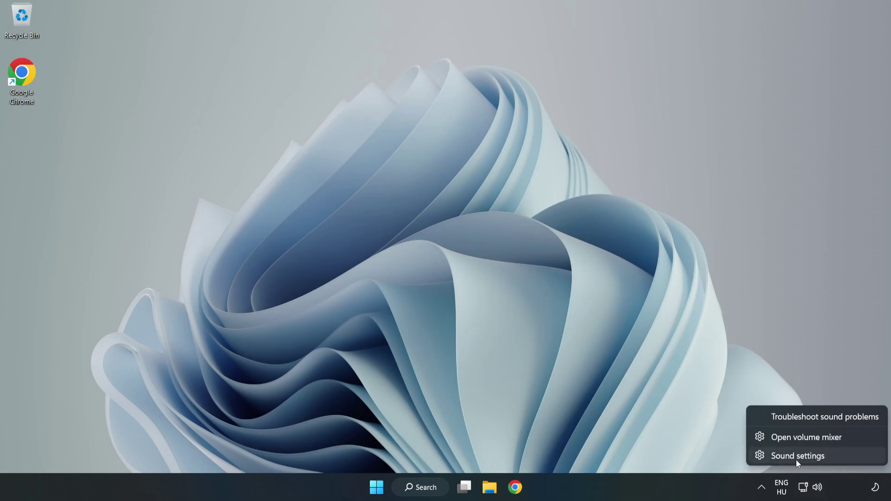
left_click(830, 459)
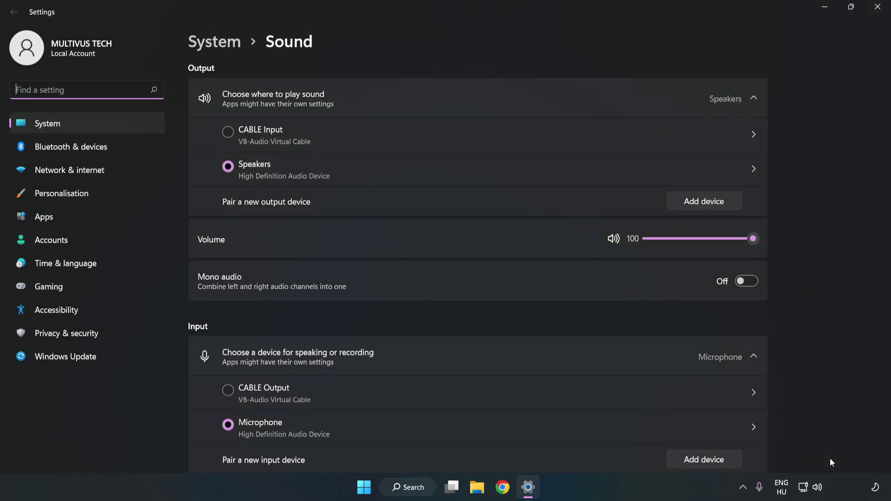
left_click(753, 240)
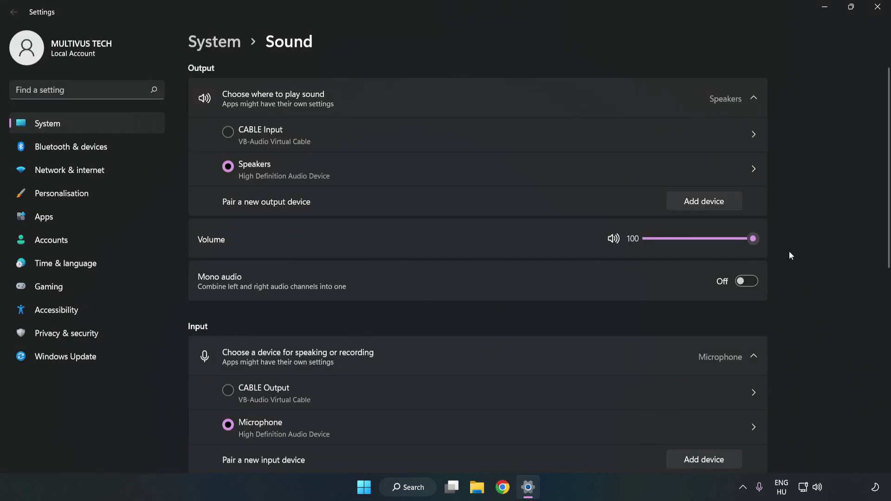
scroll(867, 226, "down", 5)
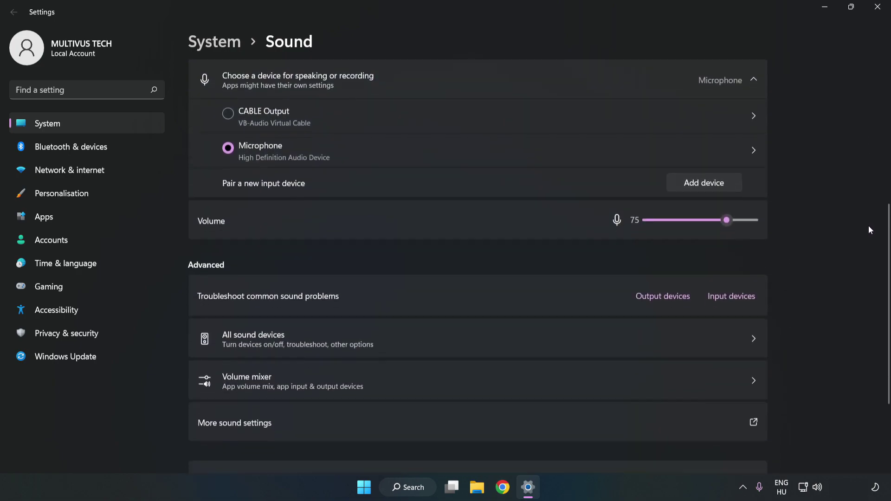
scroll(870, 230, "down", 1)
scroll(869, 234, "down", 1)
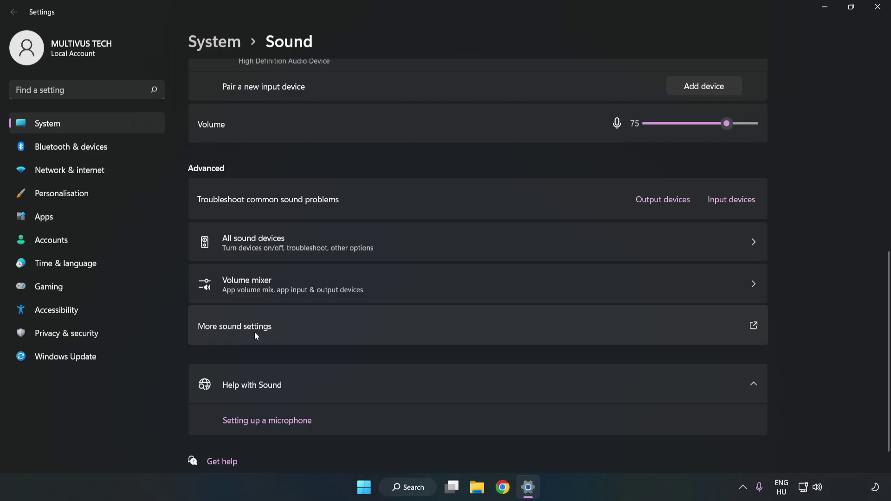
Step: Disable the CABLE Input device on the Playback tab of the classic Sound dialog
left_click(388, 333)
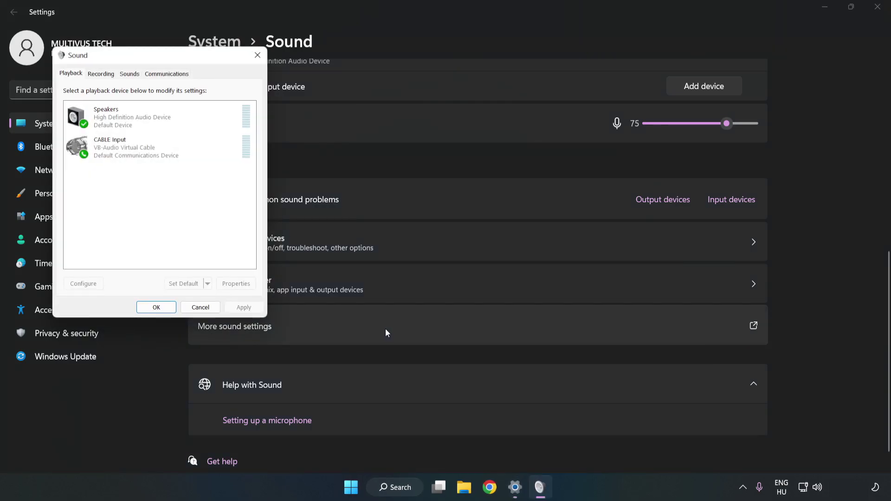
left_click_drag(189, 63, 460, 115)
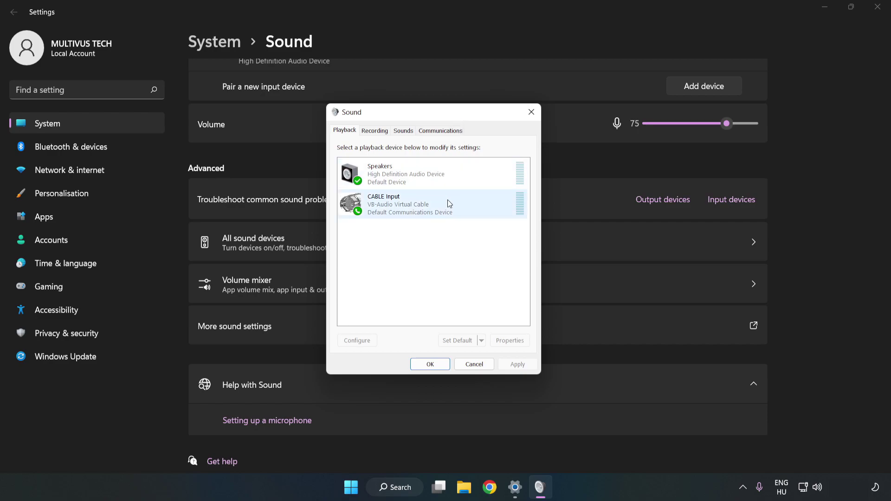
left_click(356, 204)
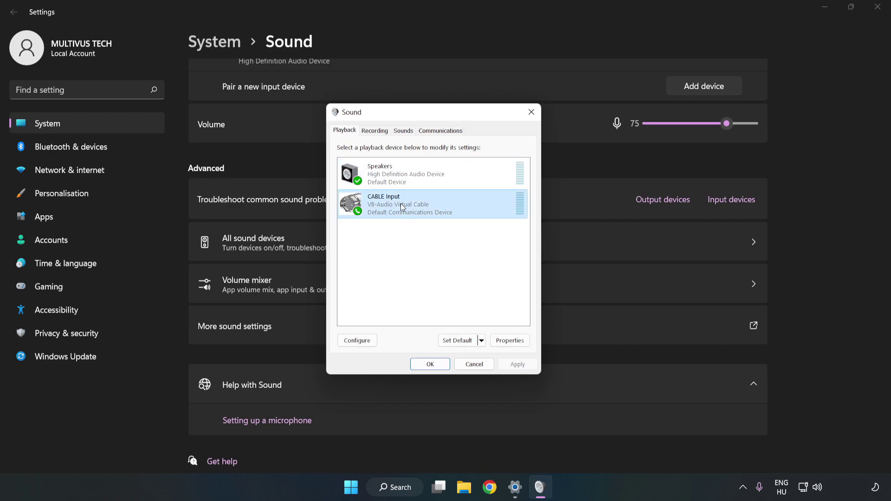
right_click(447, 206)
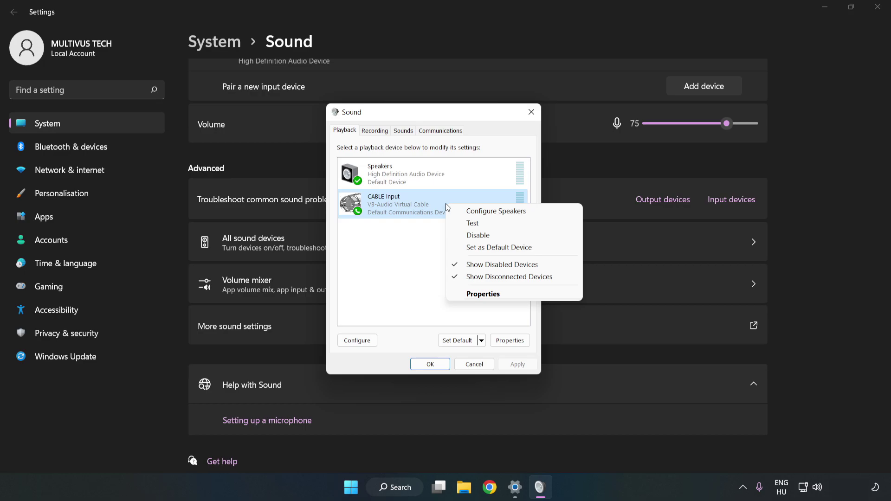
left_click(499, 240)
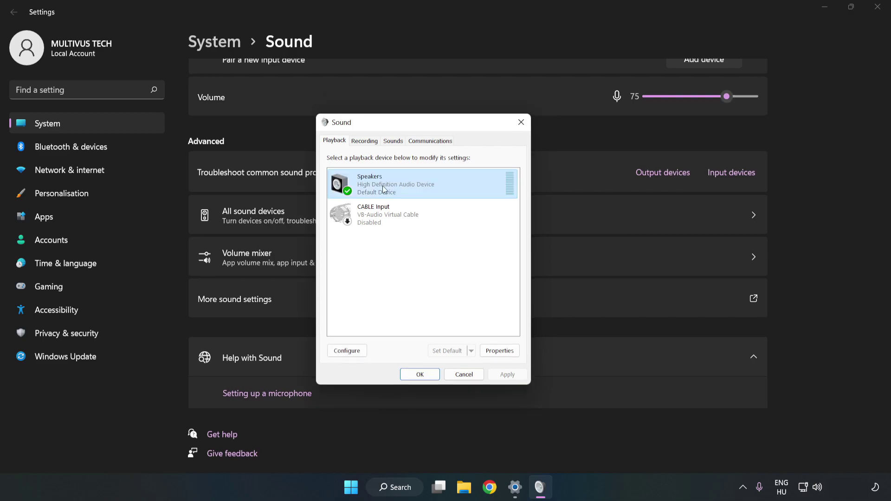
Step: Run Speaker Setup for Speakers, choosing 7.1 Surround and keeping every optional and full-range speaker ticked
right_click(455, 183)
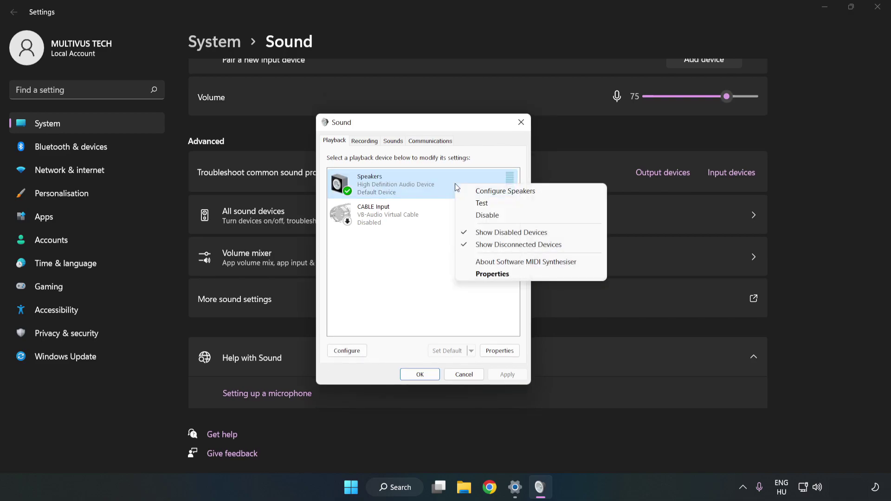
left_click(506, 191)
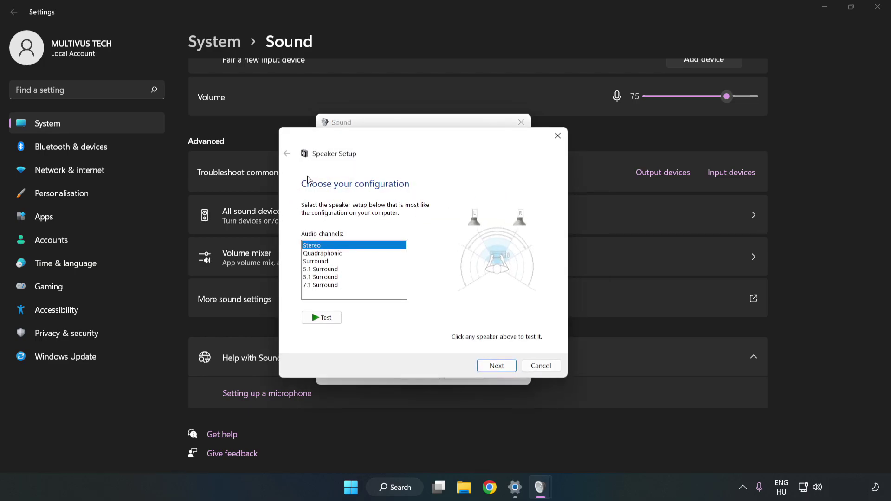
left_click(328, 255)
left_click(328, 286)
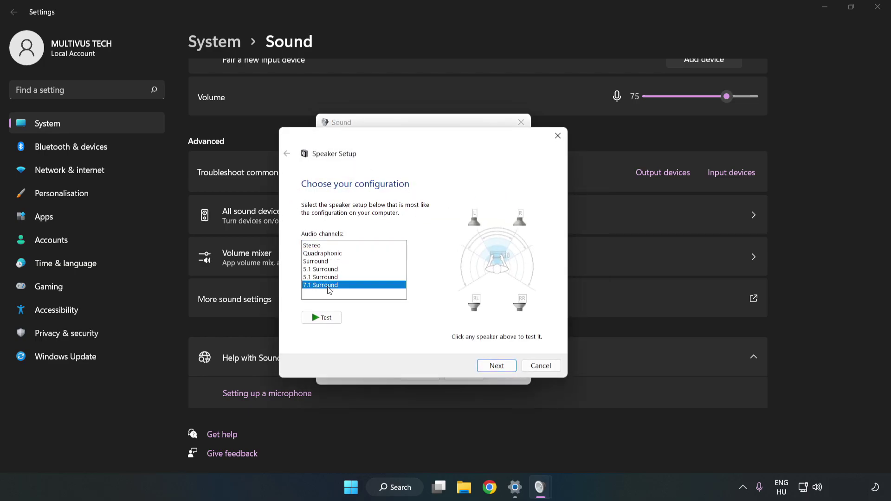
left_click(496, 366)
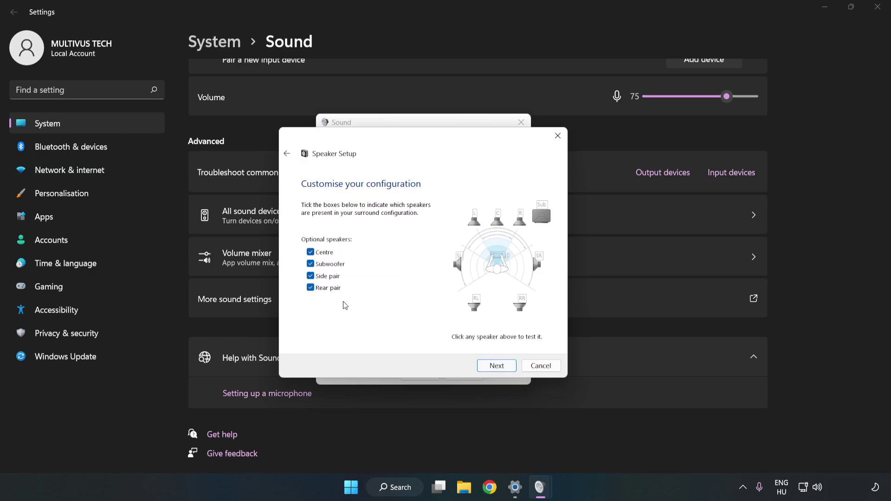
left_click(493, 366)
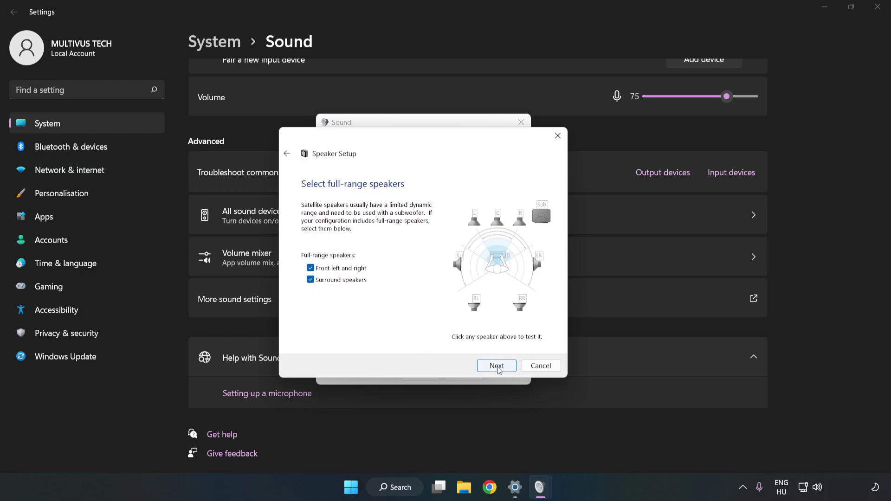
left_click(497, 366)
left_click(497, 366)
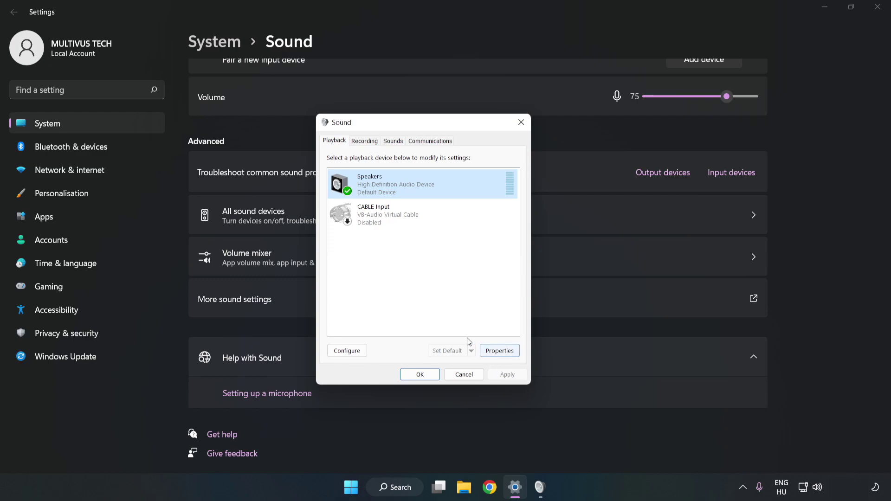
Step: Tick Disable all enhancements on the Enhancements tab of Speakers Properties
left_click(506, 356)
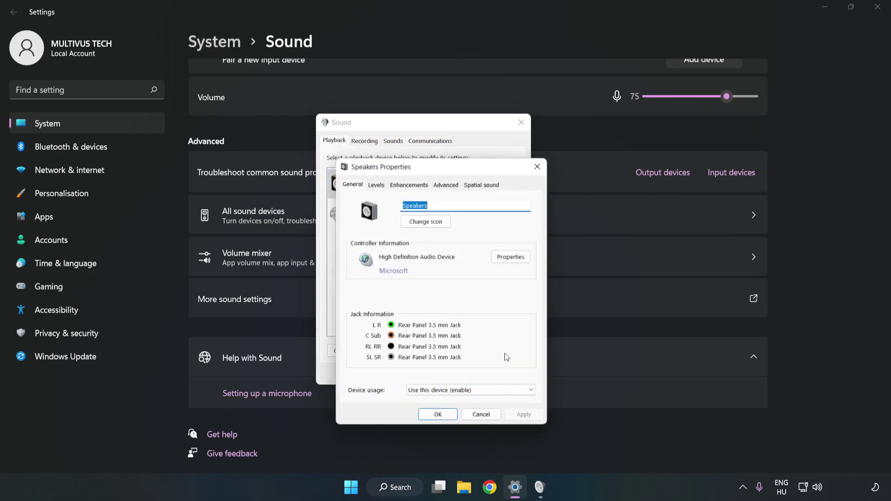
left_click_drag(446, 174, 423, 130)
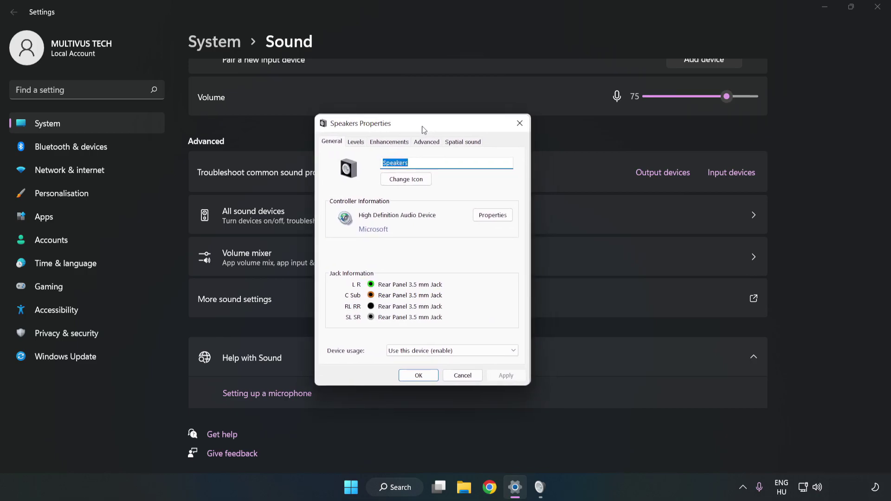
left_click(388, 142)
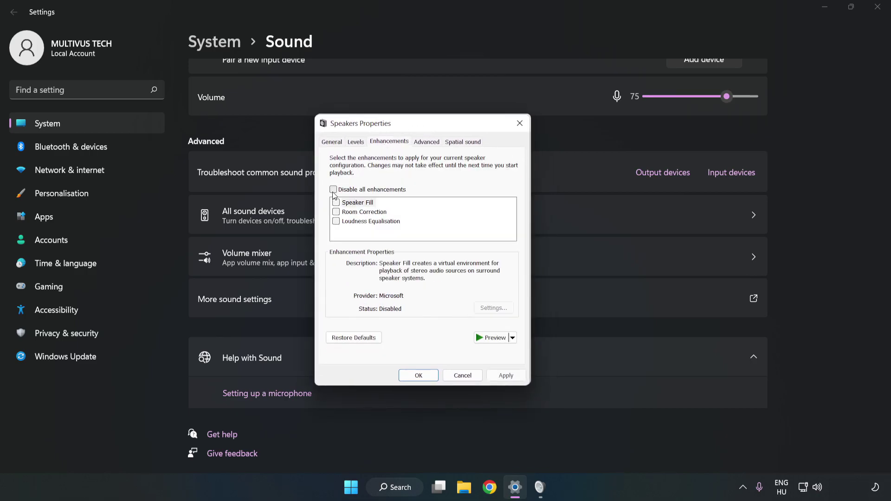
left_click(333, 189)
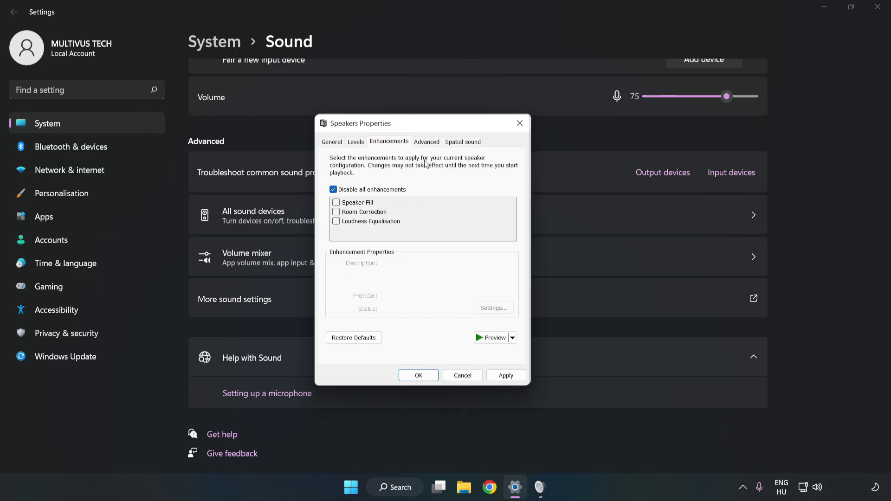
Step: Set the Speakers default format to 16 bit, 48000 Hz (DVD Quality), apply it, and close both dialogs
left_click(427, 144)
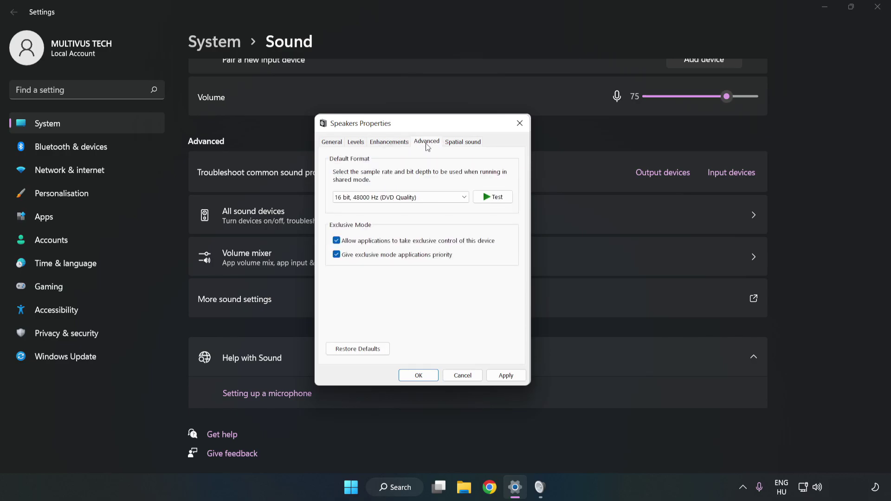
left_click(428, 200)
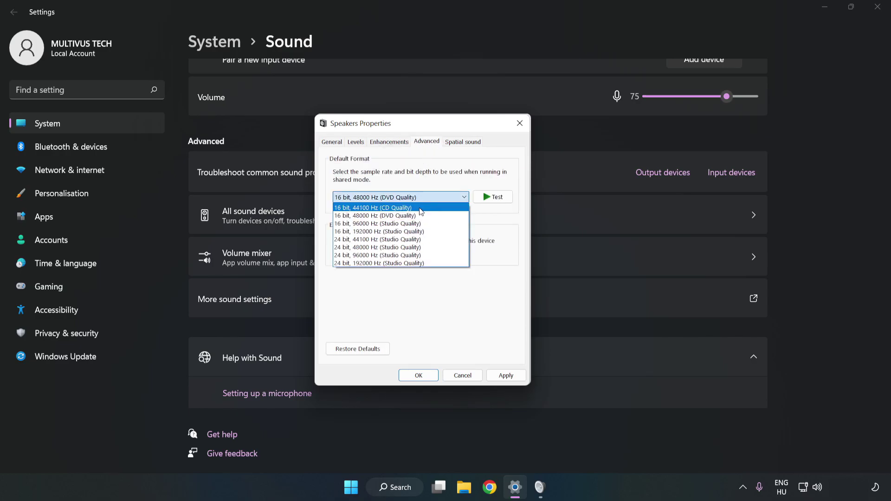
left_click(415, 216)
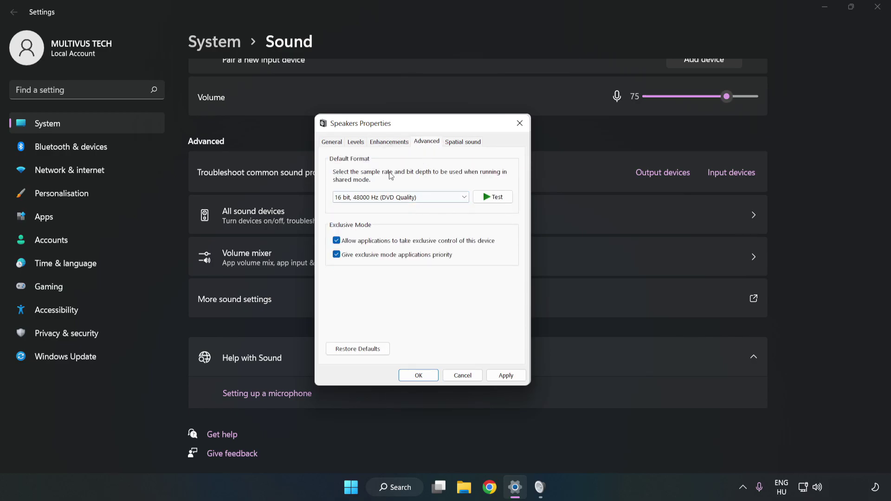
left_click(514, 376)
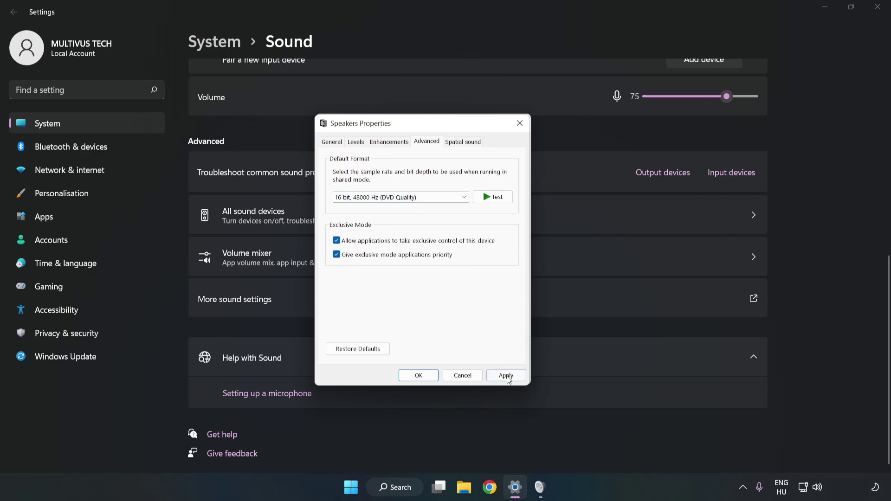
left_click(419, 377)
left_click(417, 374)
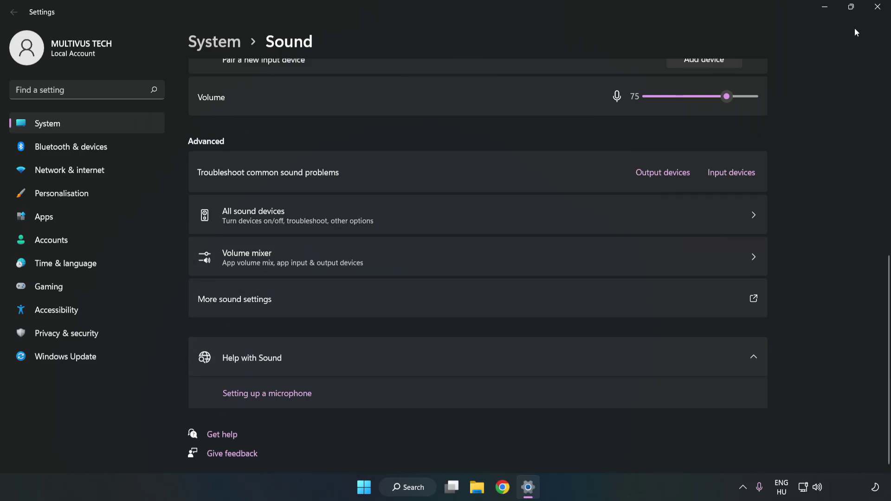
Step: Search the Start menu for 'device manager' and launch Device Manager
left_click(877, 7)
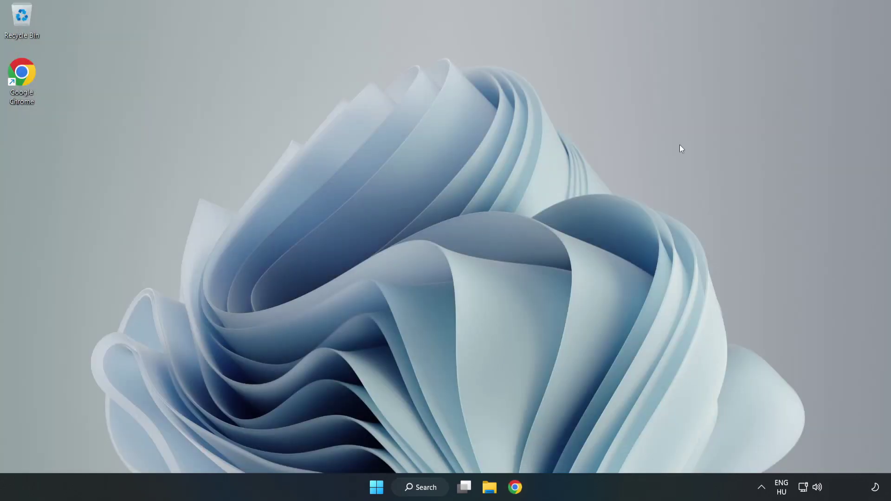
left_click(376, 487)
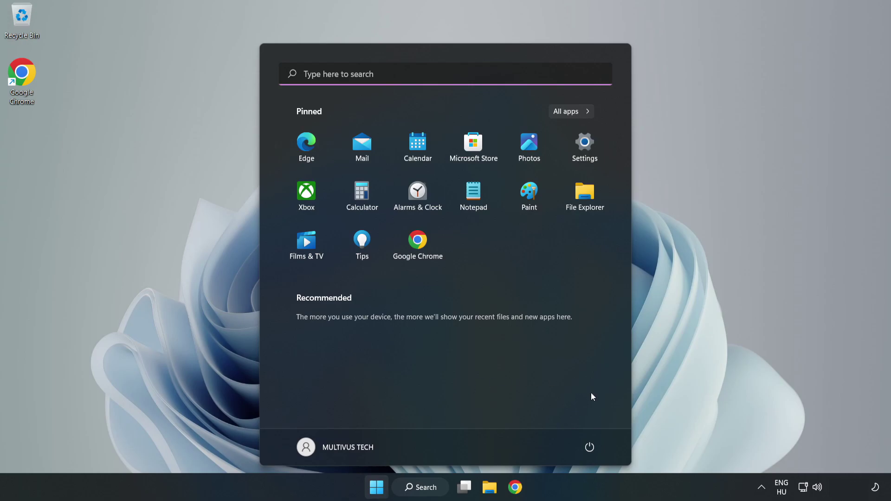
left_click(594, 450)
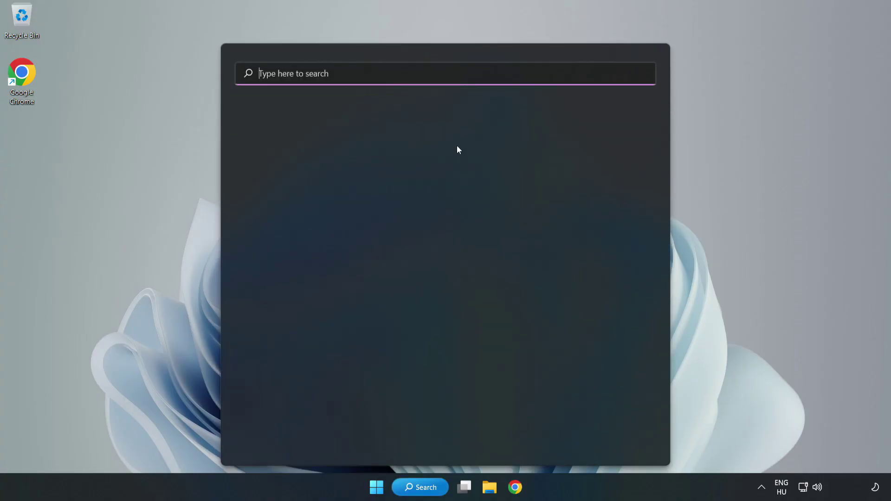
type("device")
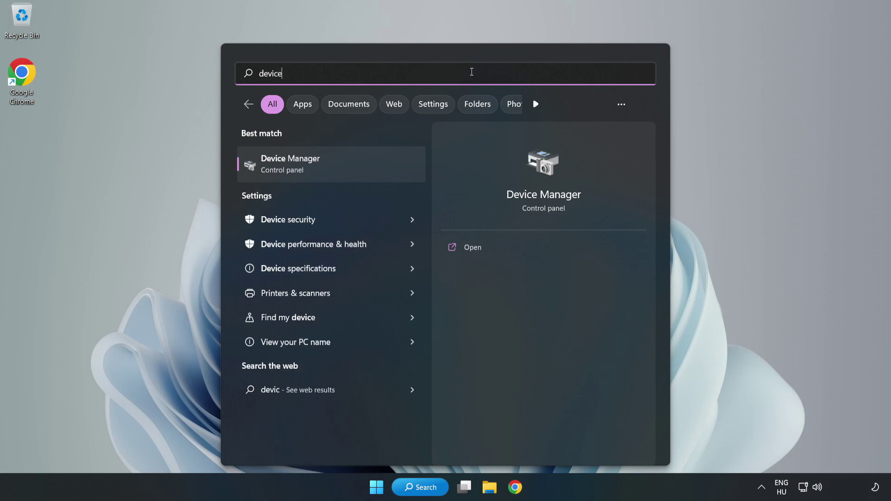
type(" maganager")
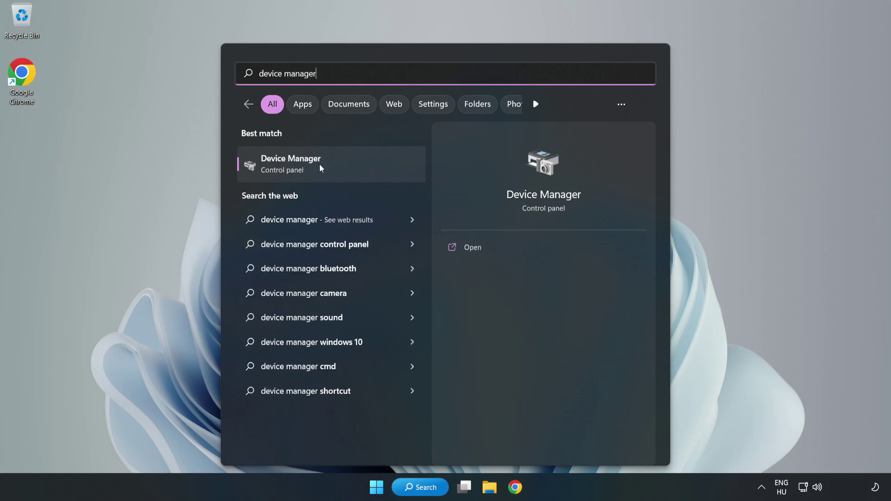
left_click(346, 165)
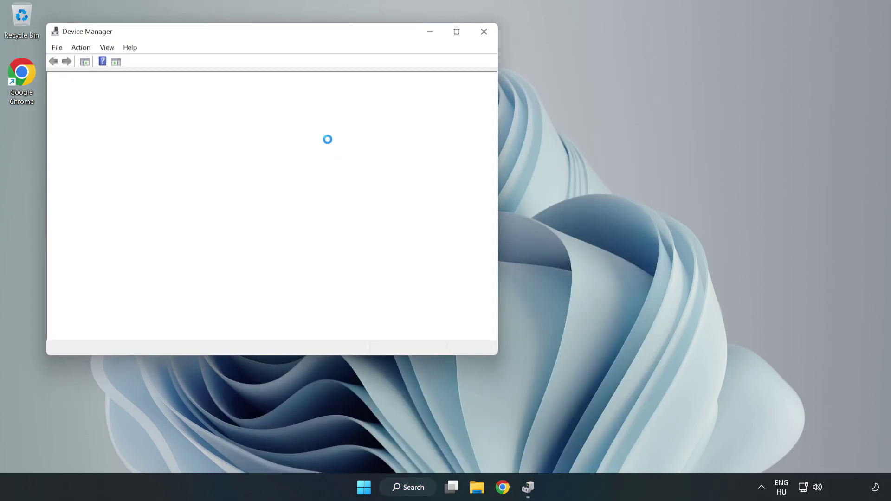
Step: Expand Sound, video and game controllers and right-click High Definition Audio Device
left_click_drag(249, 40, 403, 71)
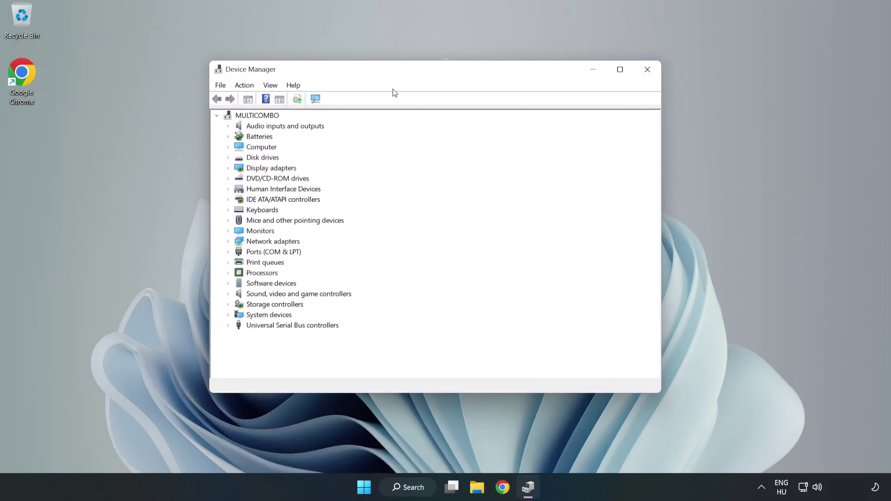
left_click(251, 297)
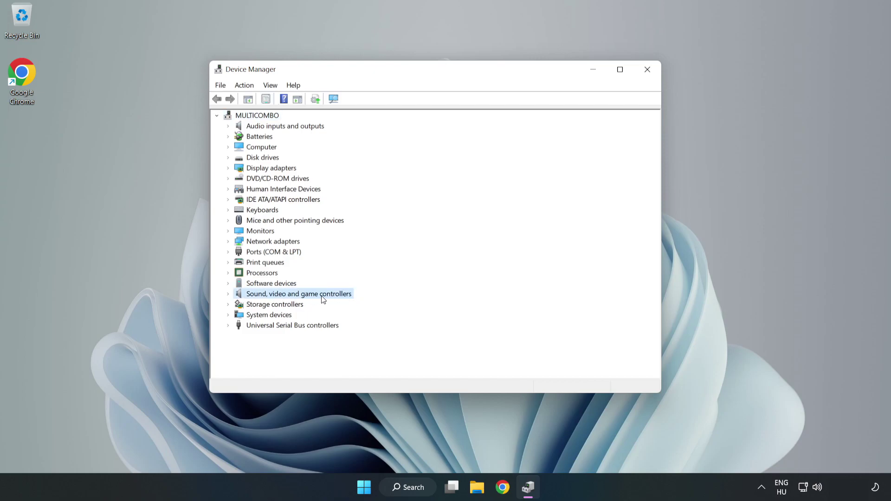
left_click(228, 294)
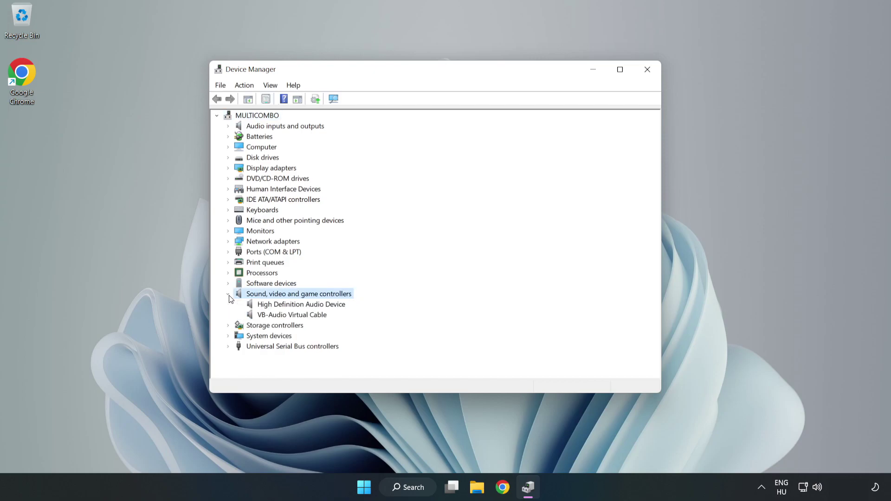
left_click(275, 306)
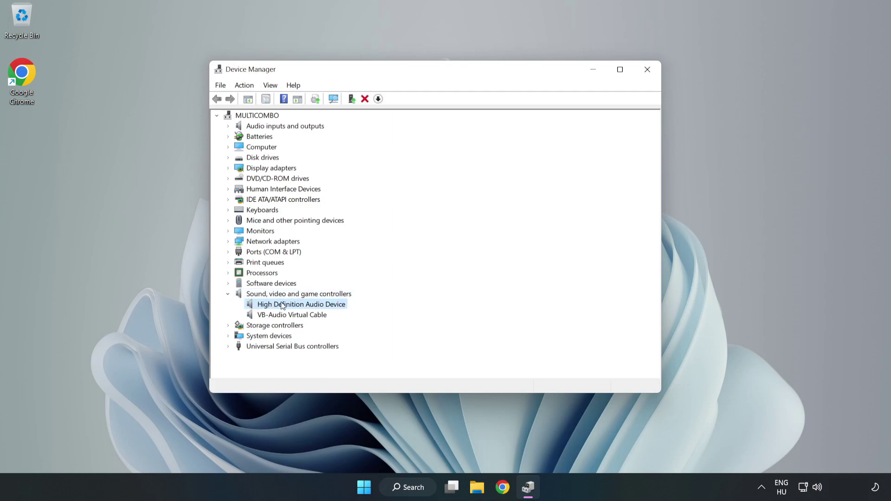
right_click(330, 305)
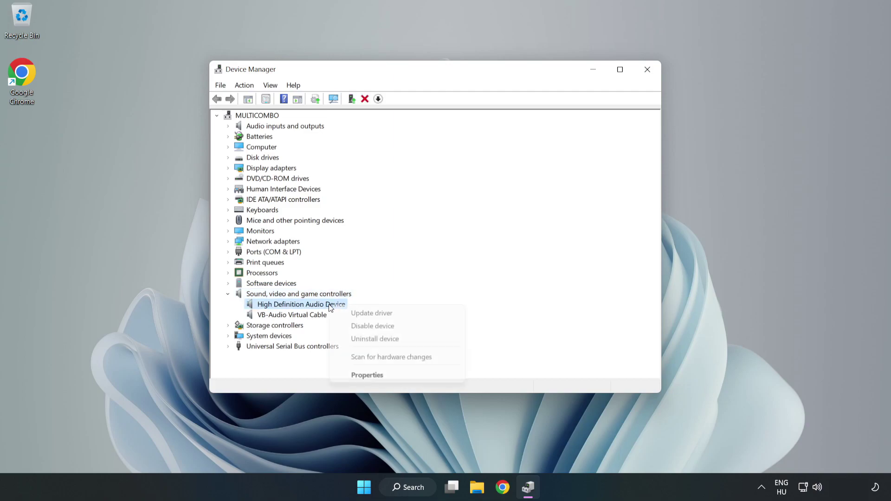
Step: Update the High Definition Audio Device driver by picking it from local drivers, accepting the warning
left_click(405, 314)
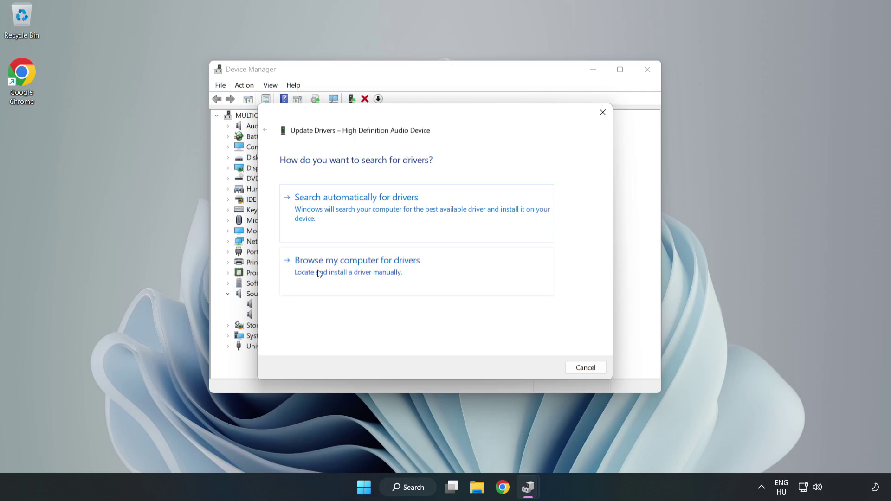
left_click(388, 272)
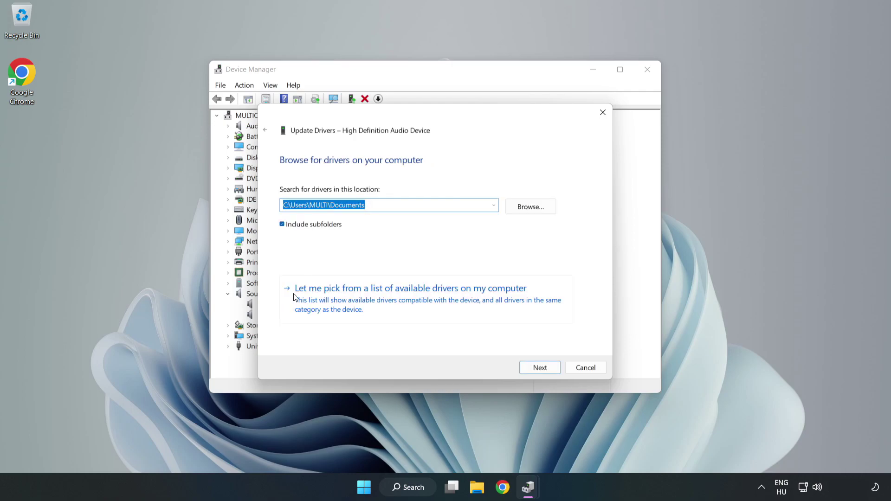
left_click(464, 306)
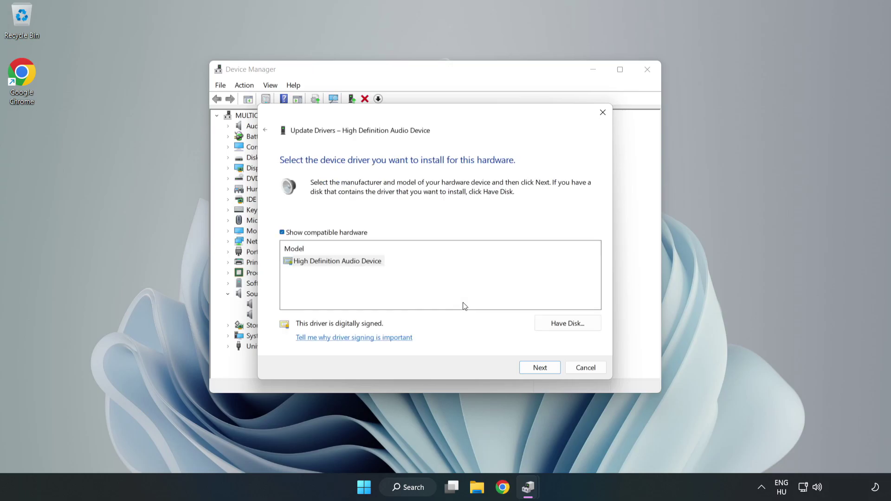
left_click(300, 263)
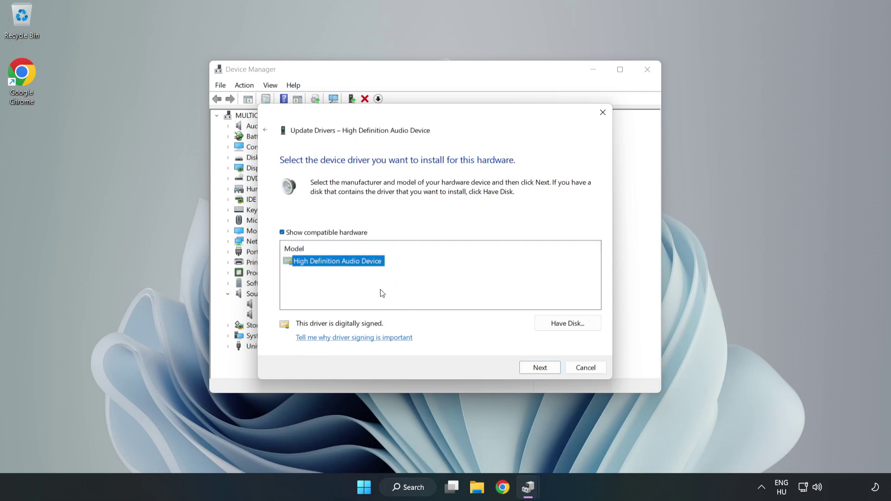
left_click(540, 369)
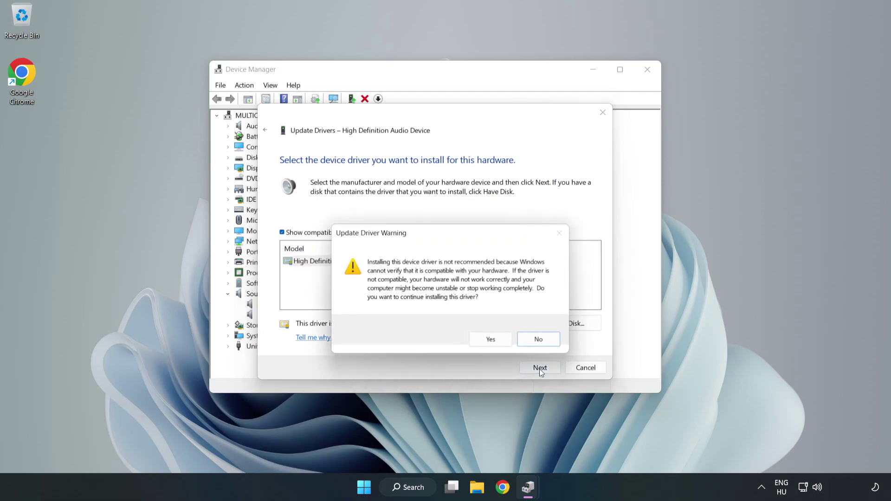
left_click(494, 341)
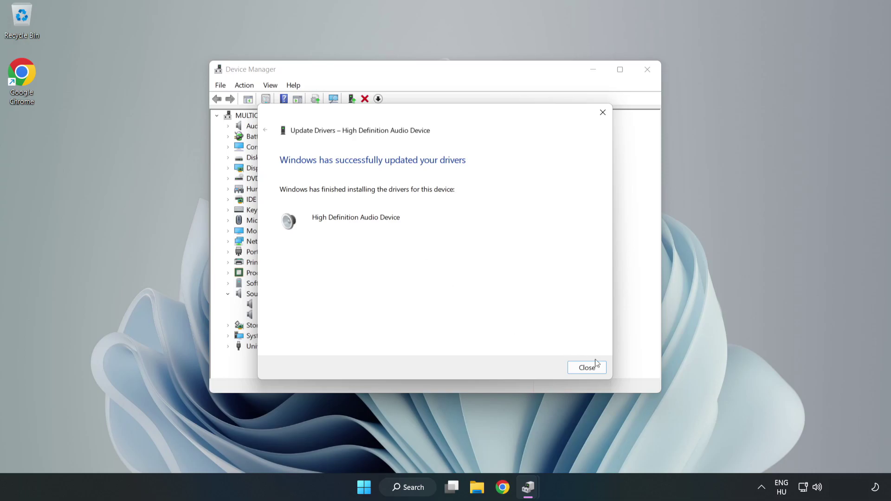
left_click(586, 368)
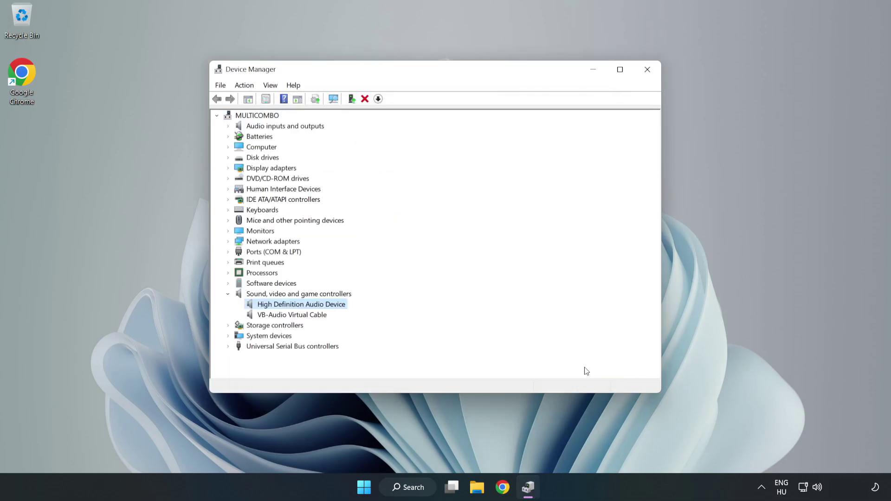
Step: Close Device Manager, then bring up and dismiss the Start menu's power options
left_click(646, 71)
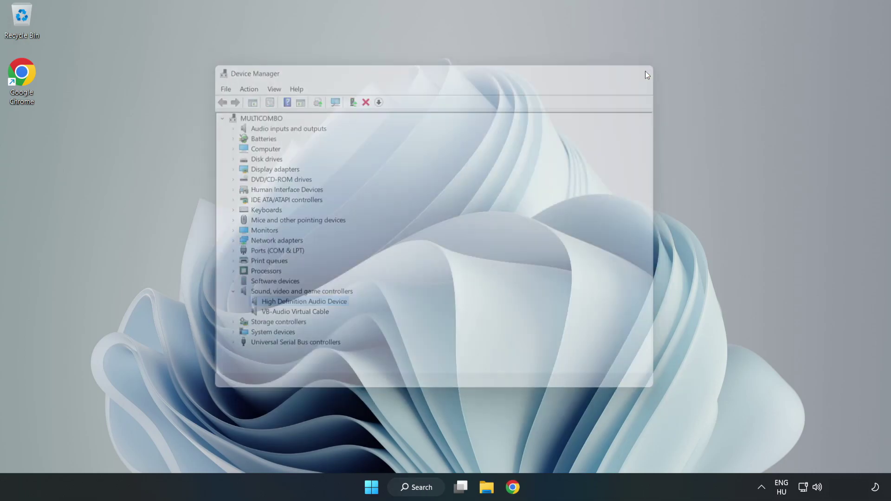
left_click(378, 487)
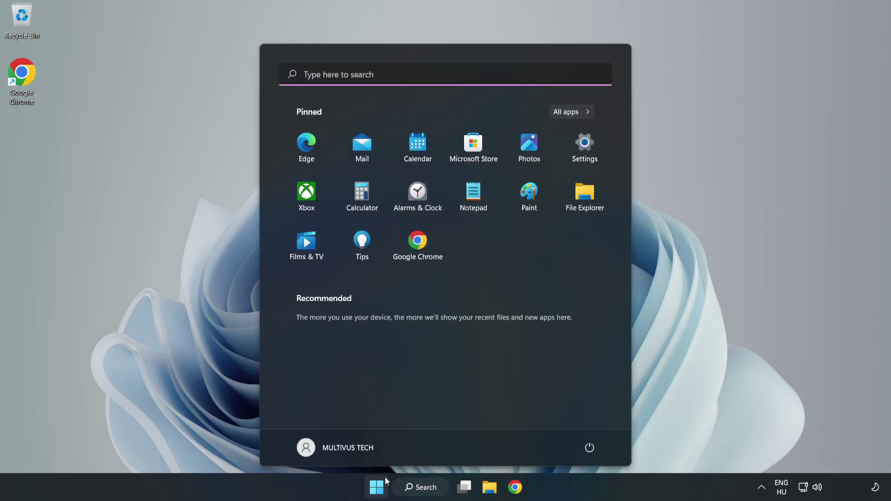
left_click(589, 446)
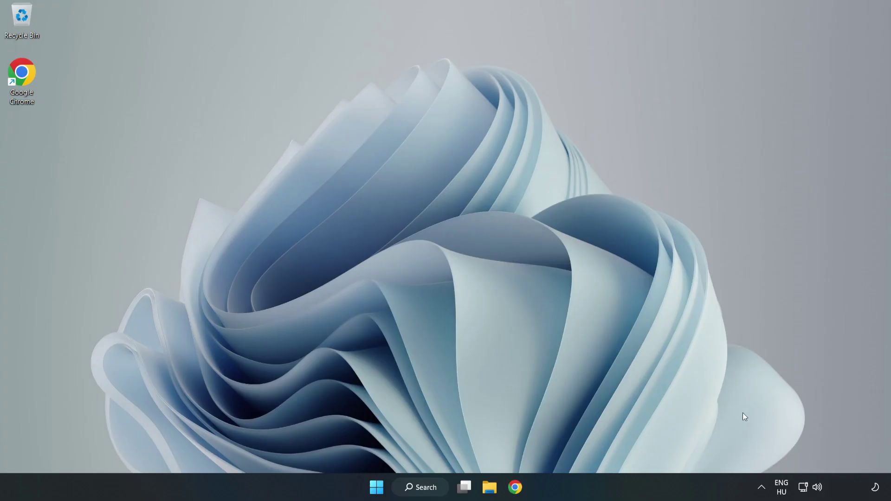
Step: Run Troubleshoot sound problems from the taskbar speaker icon's shortcut menu
right_click(819, 488)
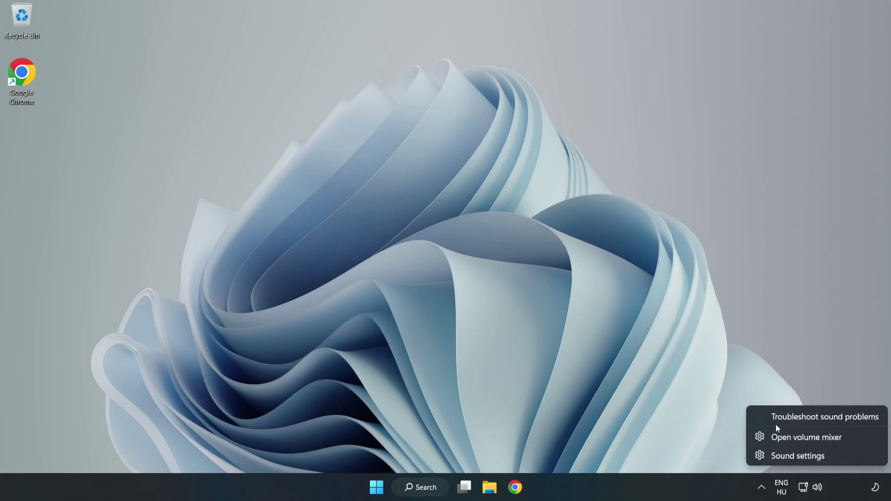
left_click(806, 416)
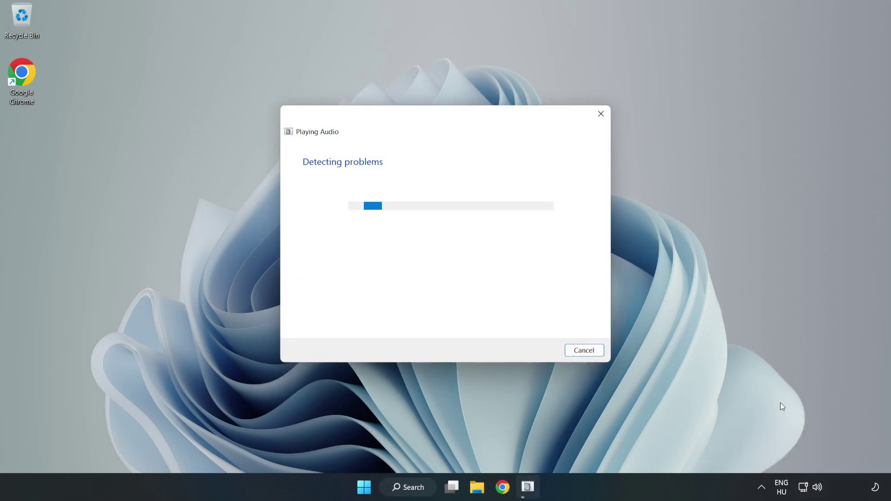